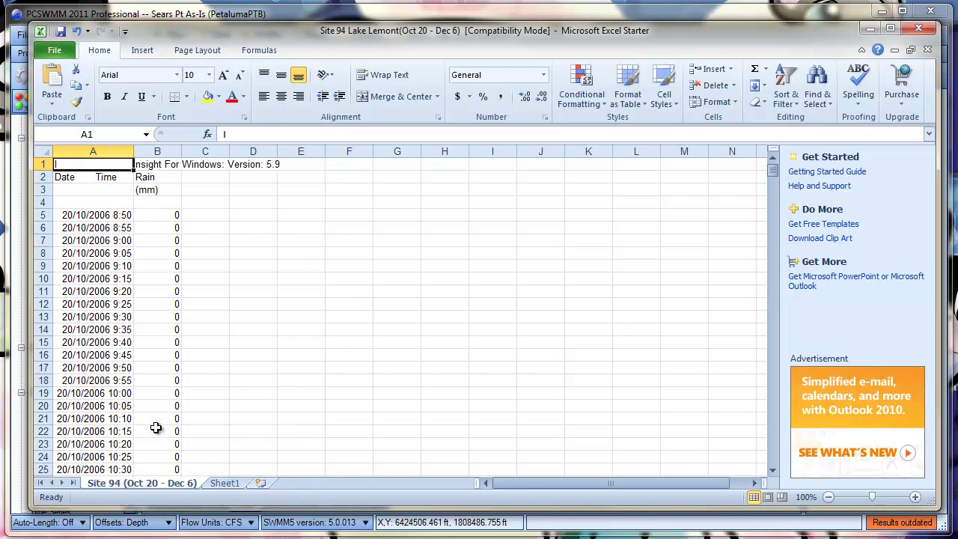
# Copy the entire Site 94 rainfall worksheet, switch to PCSWMM and paste it into the graph using the Paste Special function.
pyautogui.click(43, 152)
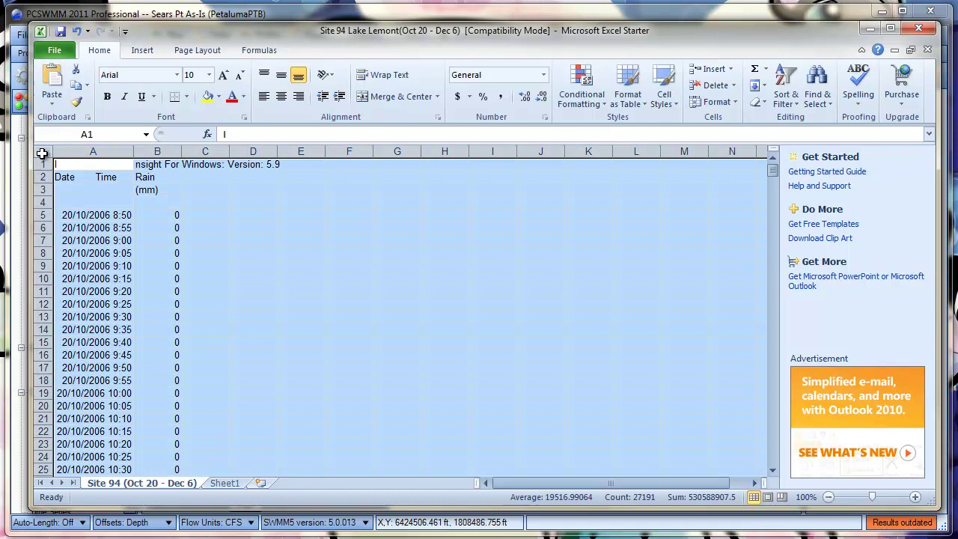
pyautogui.hotkey('ctrl', 'c')
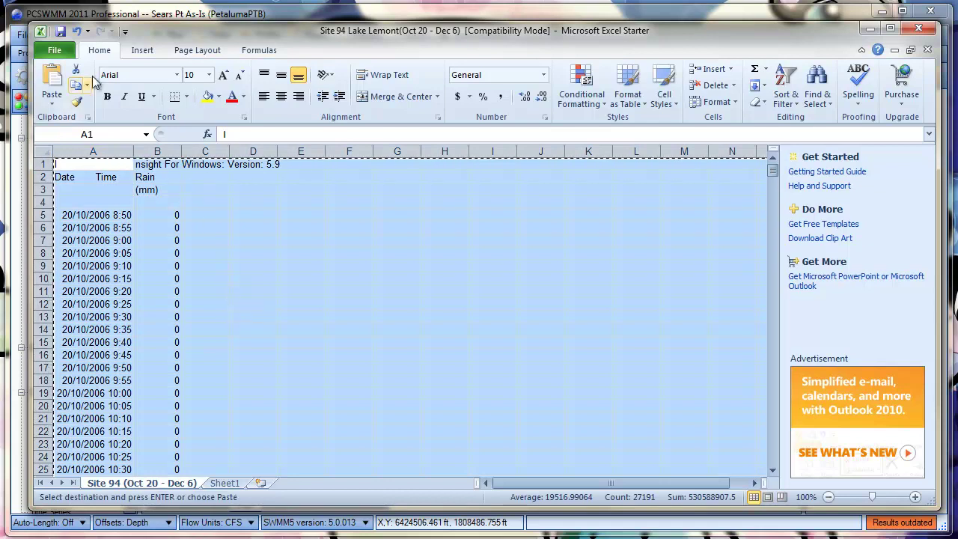
pyautogui.hotkey('alt', 'Tab')
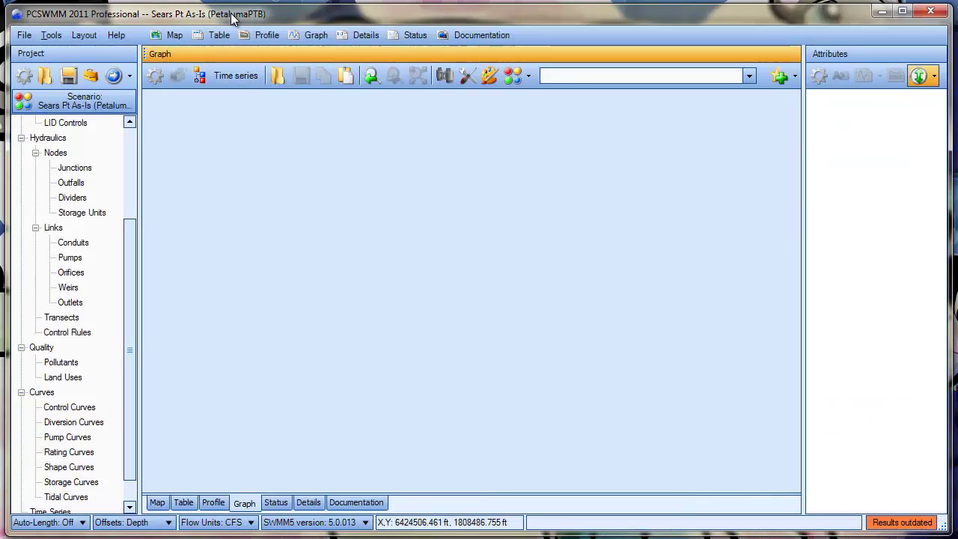
pyautogui.hotkey('ctrl', 'v')
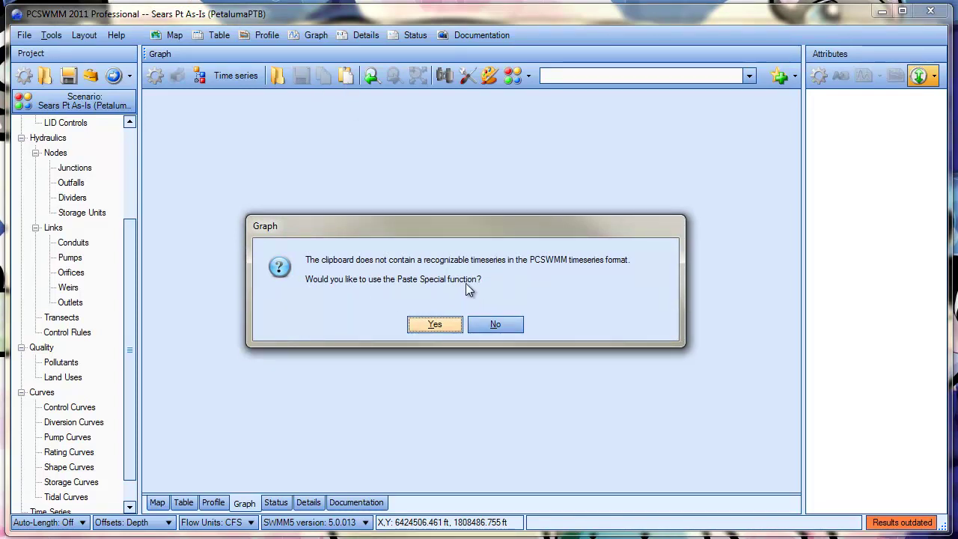
pyautogui.press('Return')
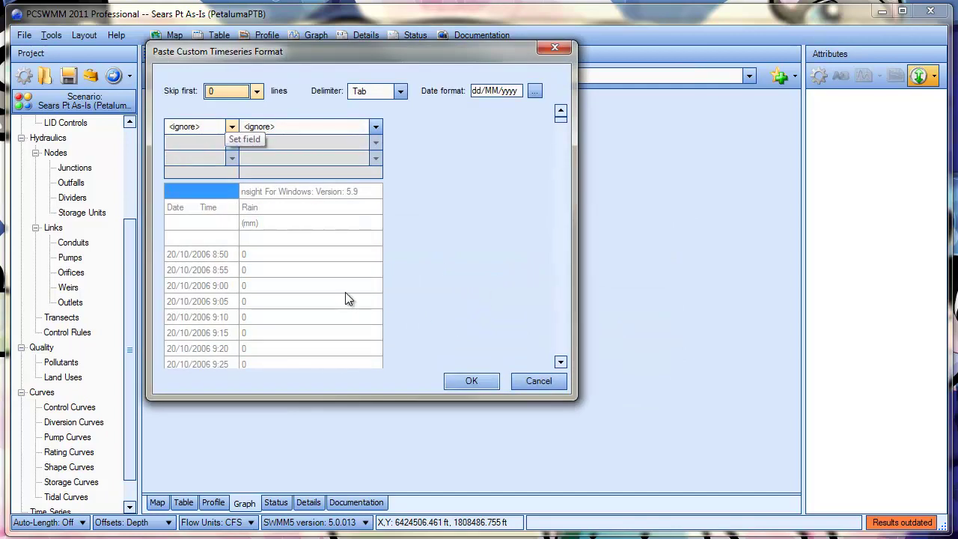
# Assign the first data column as Date/Time and the second column as Value.
pyautogui.click(232, 126)
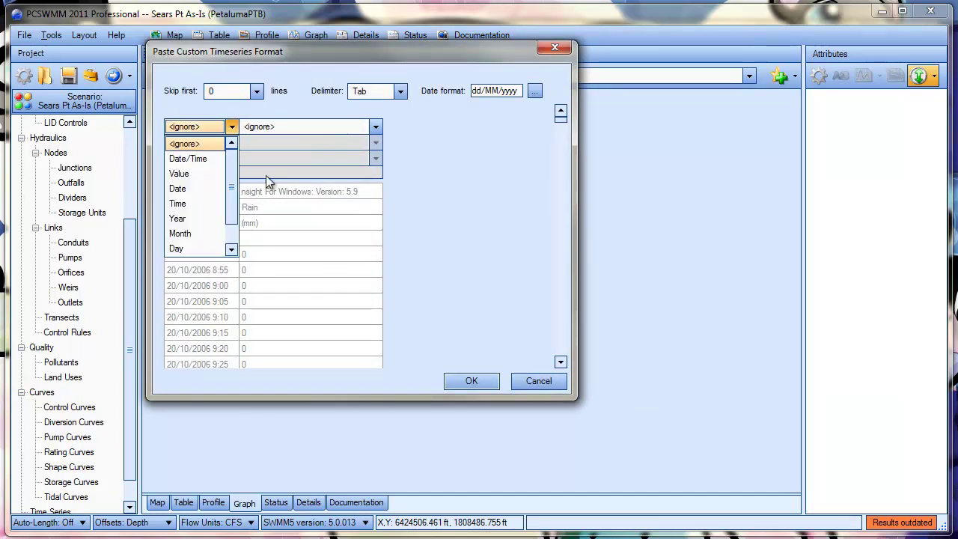
pyautogui.click(234, 129)
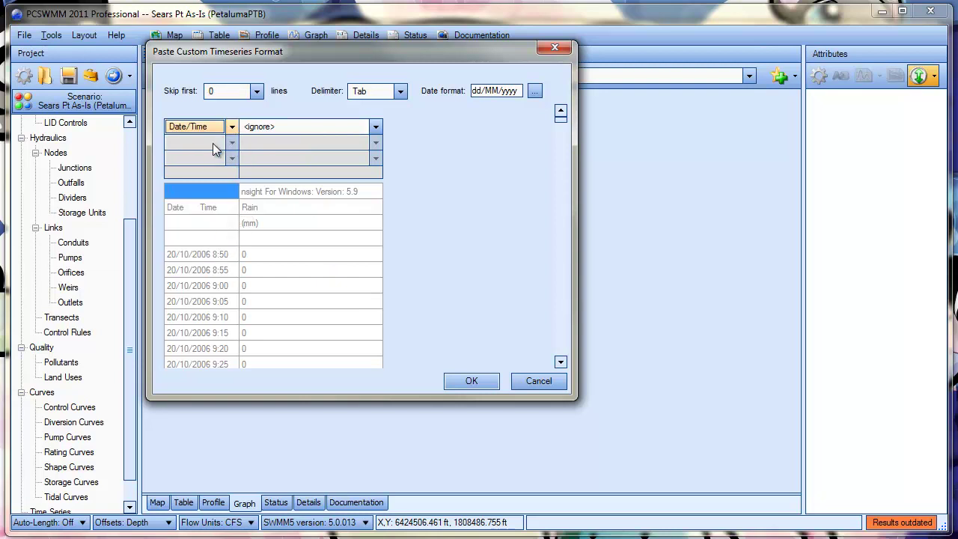
pyautogui.click(375, 126)
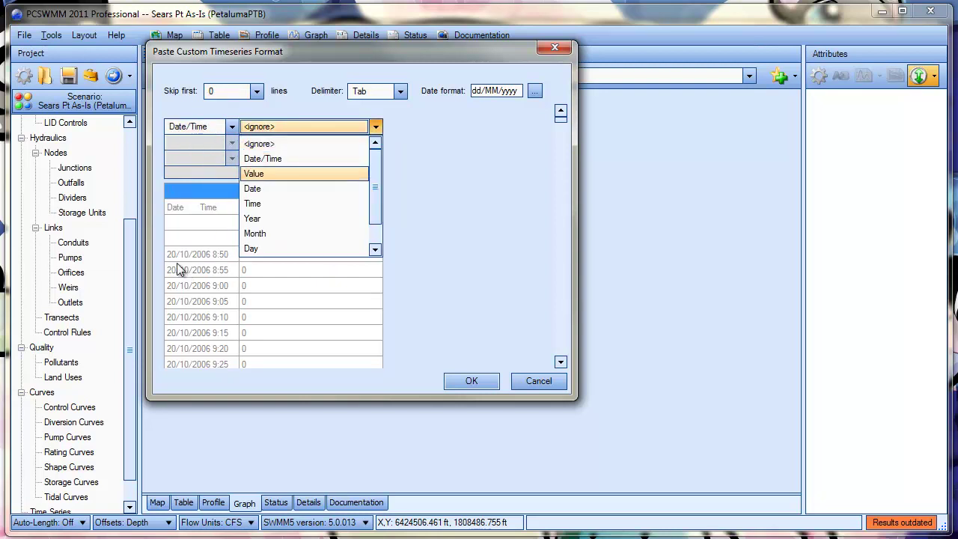
pyautogui.click(269, 173)
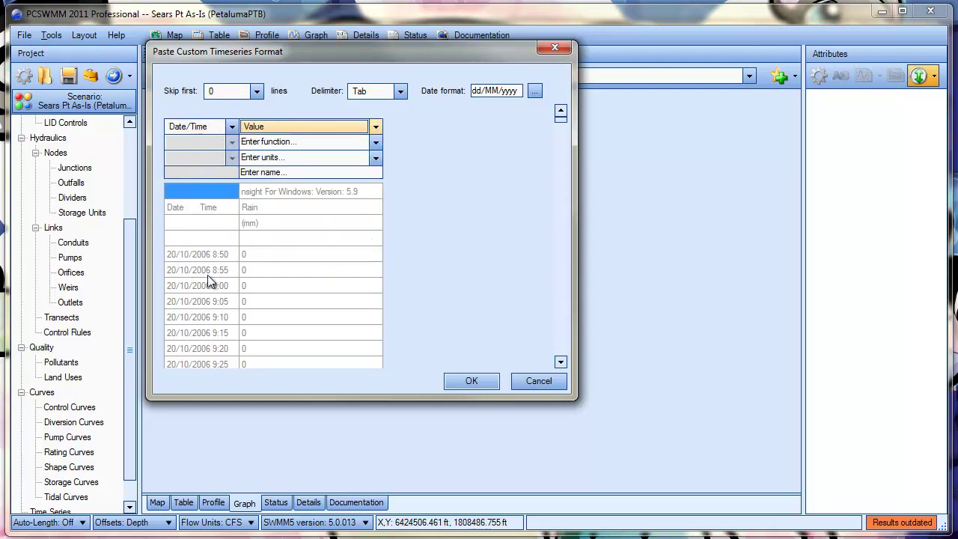
# Set the value column's function to Rainfall.
pyautogui.click(309, 146)
pyautogui.press('Down')
pyautogui.press('Down')
pyautogui.press('Down')
pyautogui.press('Down')
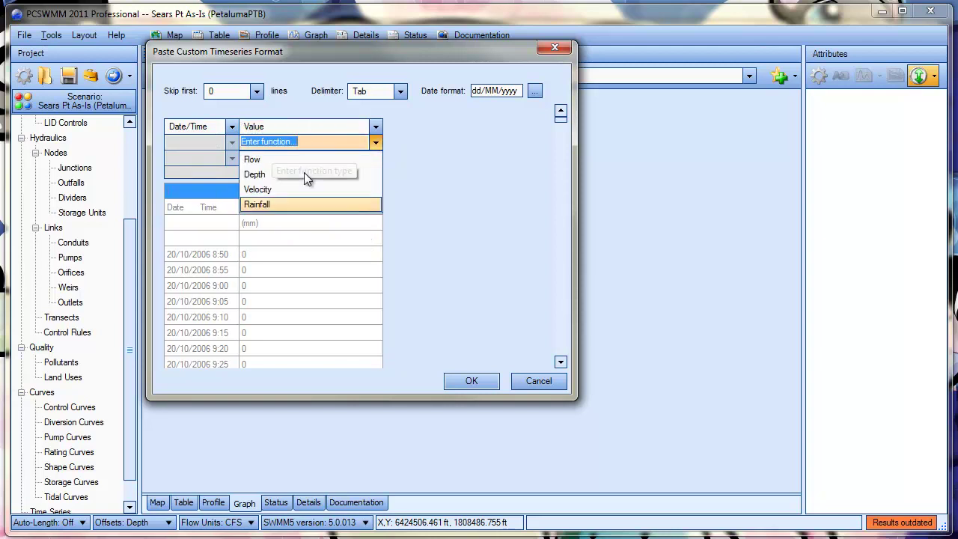
pyautogui.press('Up')
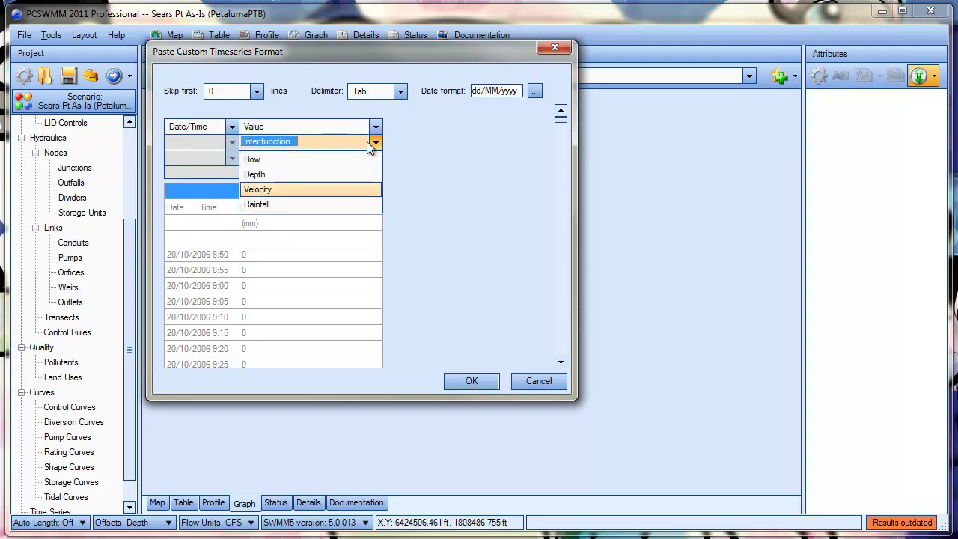
pyautogui.press('Down')
pyautogui.click(370, 141)
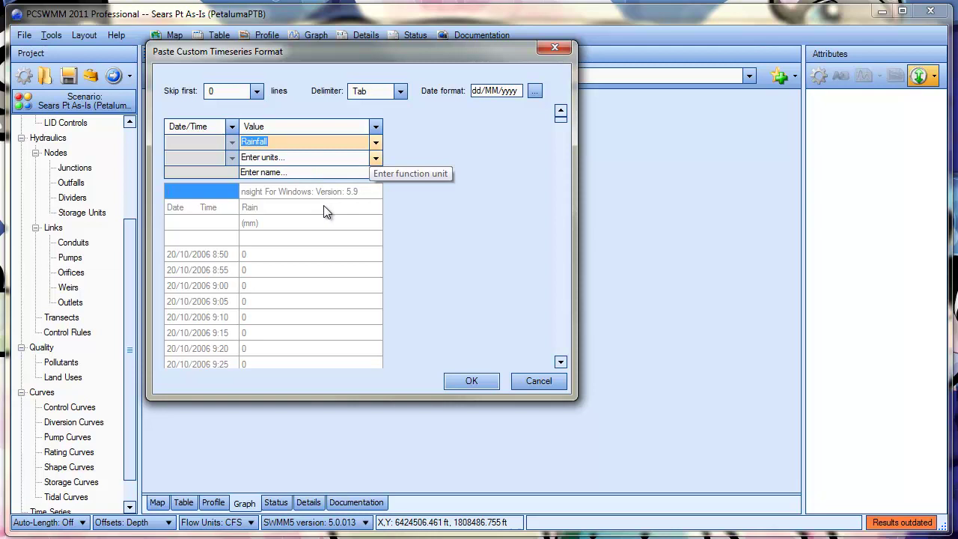
# Set the rainfall column's units to mm and its location name to W8.
pyautogui.click(375, 158)
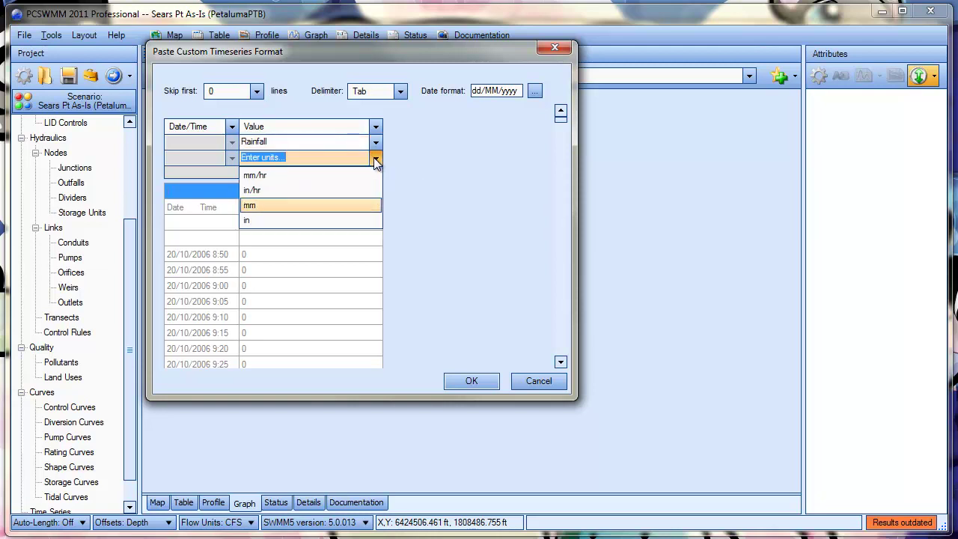
pyautogui.click(309, 206)
pyautogui.click(309, 172)
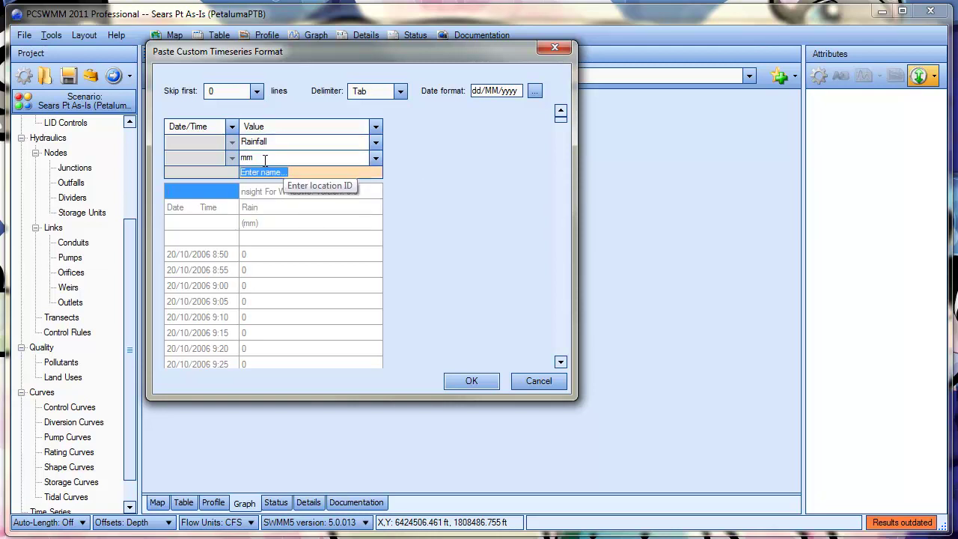
pyautogui.write('W8')
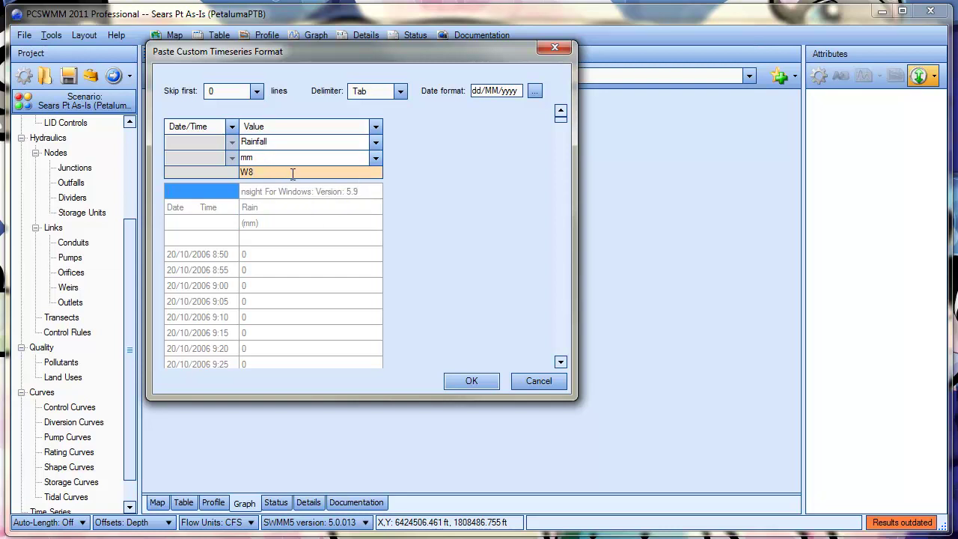
# Skip the first 4 lines, keep the dd/MM/yyyy date format and complete the time series paste.
pyautogui.click(256, 91)
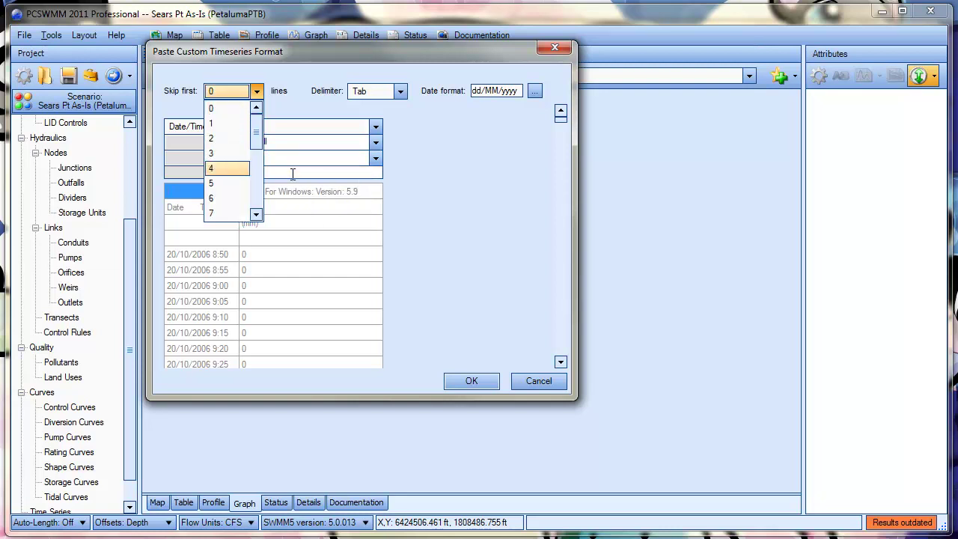
pyautogui.press('Return')
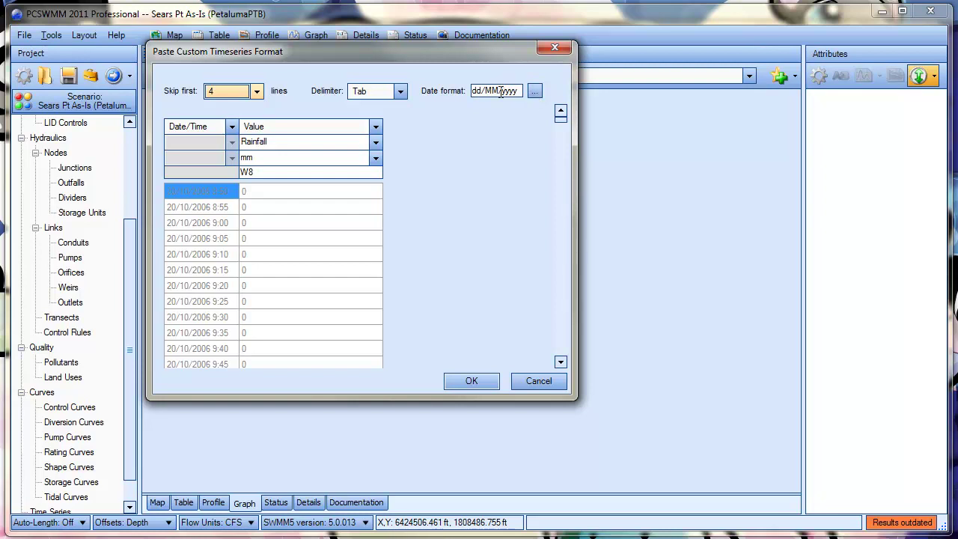
pyautogui.press('Return')
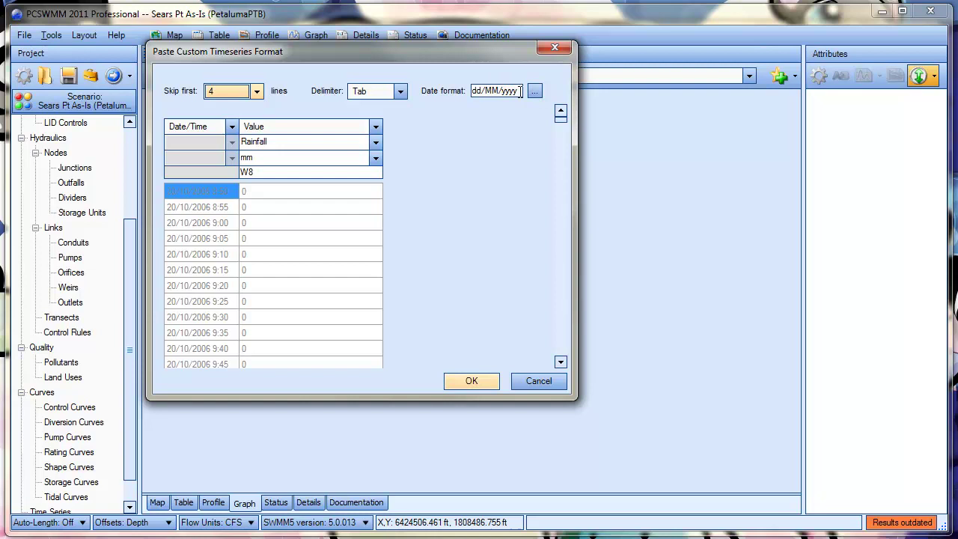
pyautogui.press('Return')
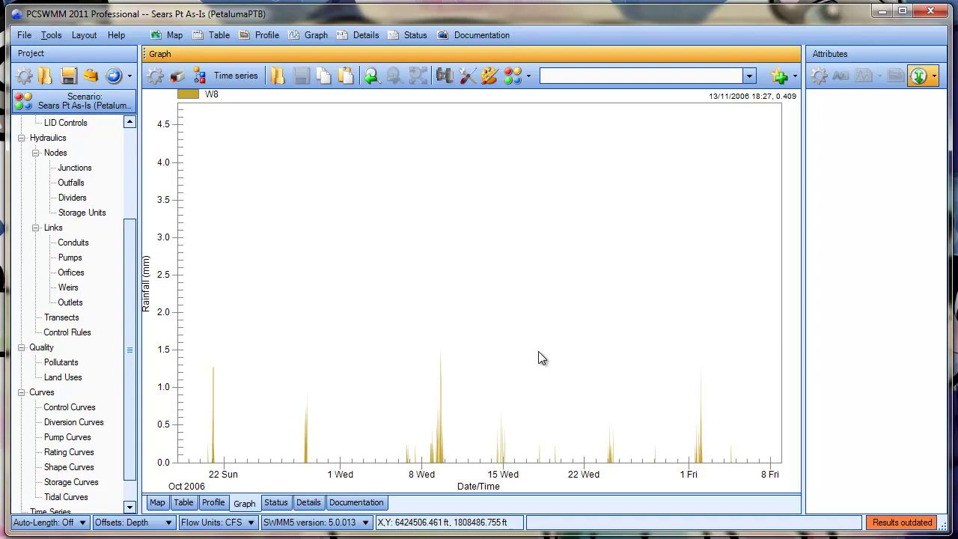
# Save the pasted clipboard time series as a TSF file named "Example time series" in the E635 FWRE - Sears Point Final Design folder.
pyautogui.click(236, 76)
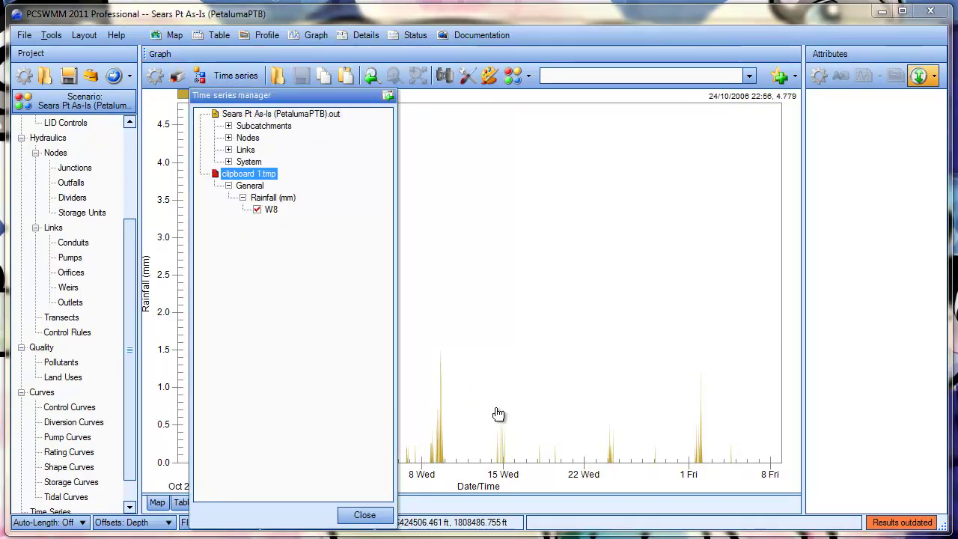
pyautogui.rightClick(248, 174)
pyautogui.press('Return')
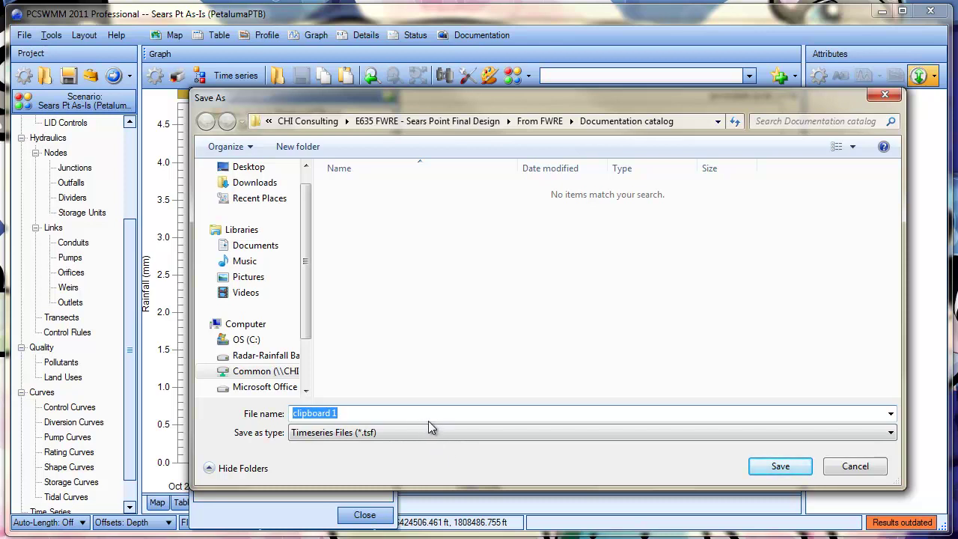
pyautogui.click(426, 121)
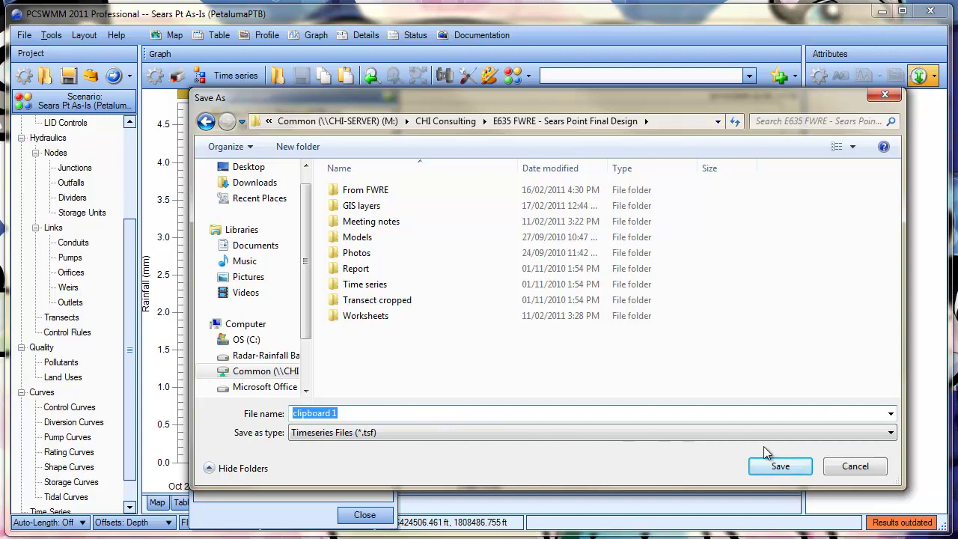
pyautogui.write('Example')
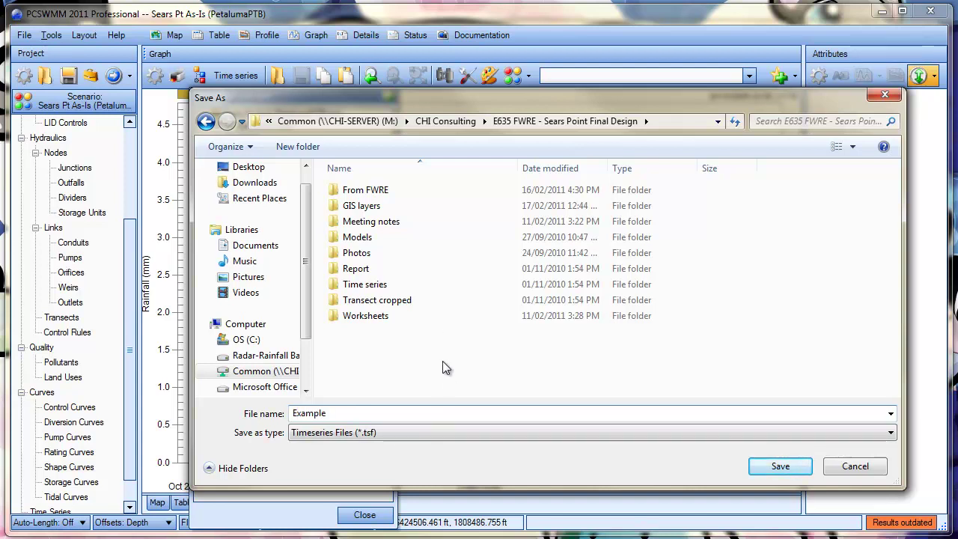
pyautogui.write(' time series')
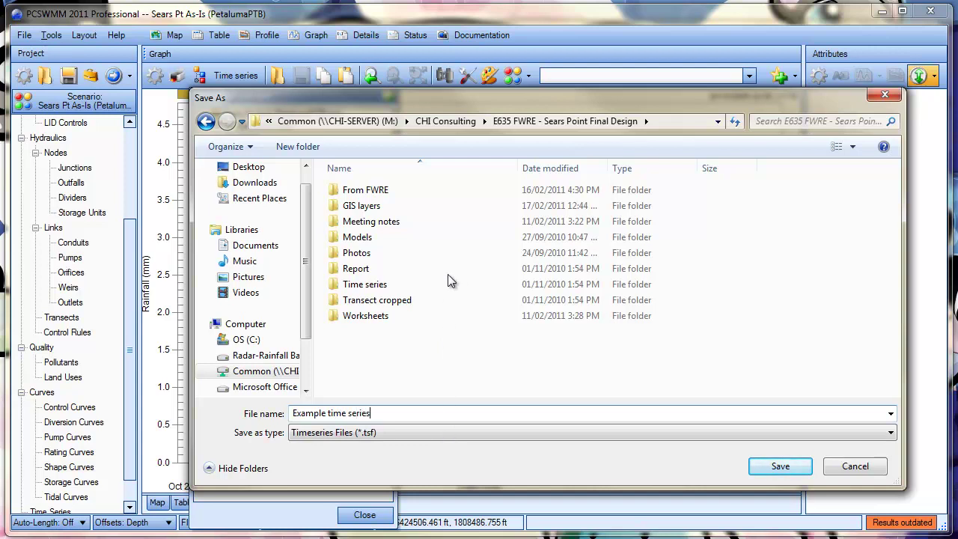
pyautogui.press('Return')
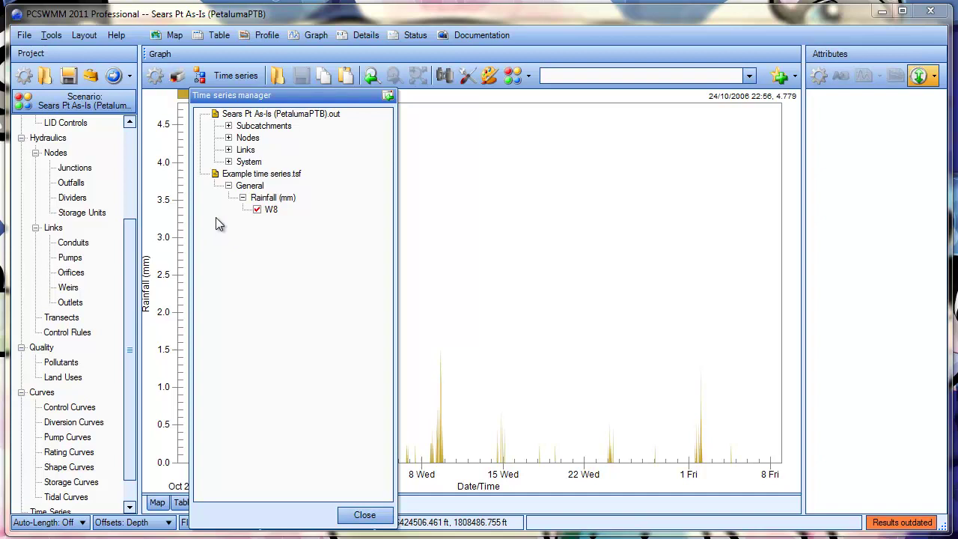
pyautogui.click(364, 515)
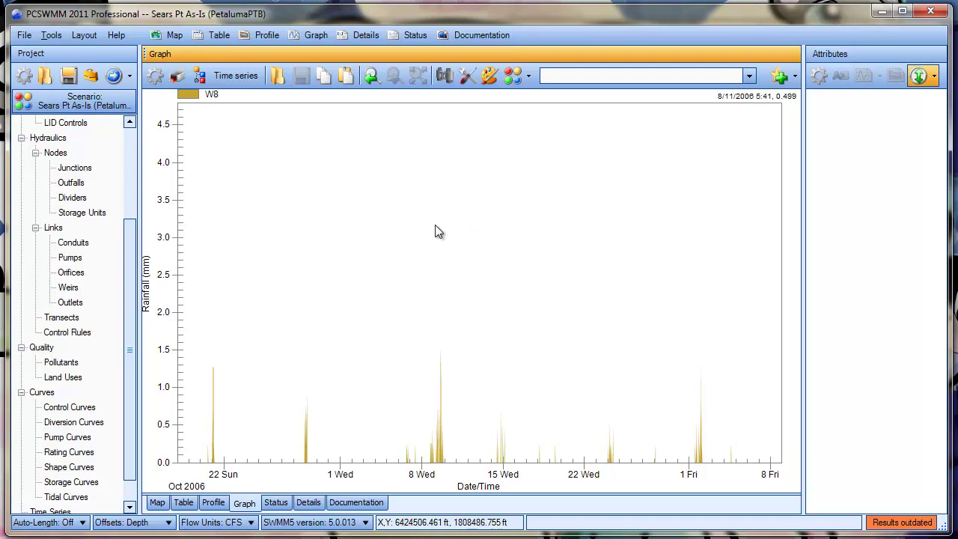
# Mark an event around the rainfall peak from about 8 to 10 November and add it to the Time Series Editor, overwriting W8.
pyautogui.moveTo(423, 226); pyautogui.dragTo(450, 225)
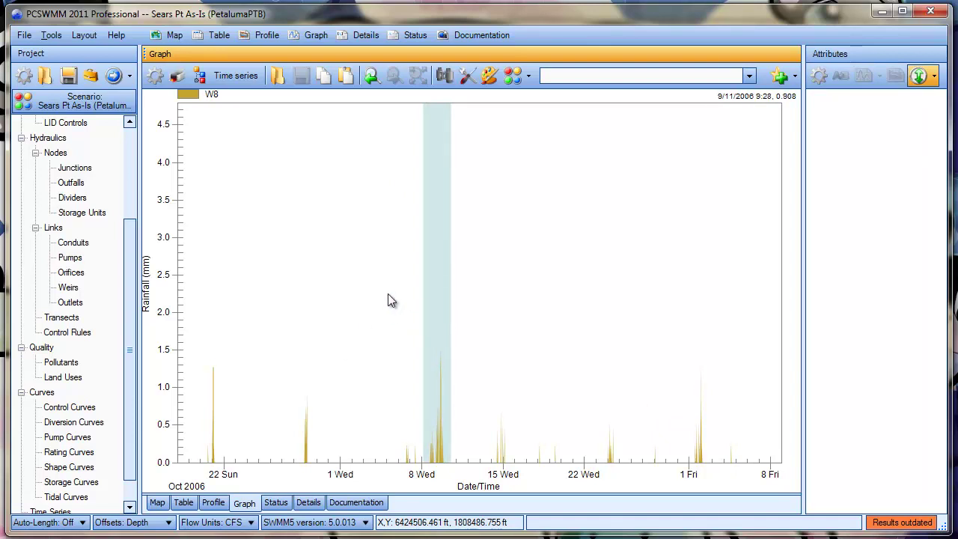
pyautogui.click(154, 76)
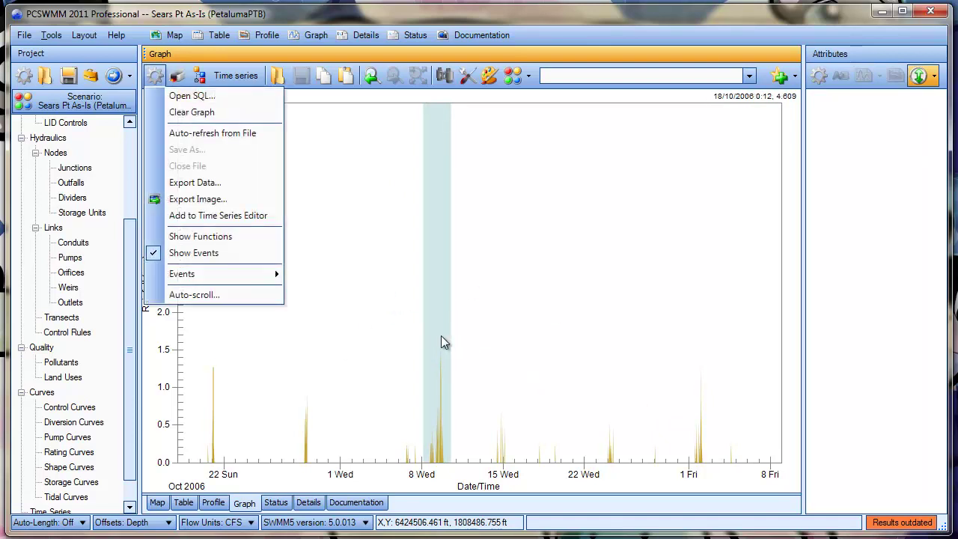
pyautogui.press('Up')
pyautogui.press('Up')
pyautogui.press('Up')
pyautogui.press('Up')
pyautogui.press('Up')
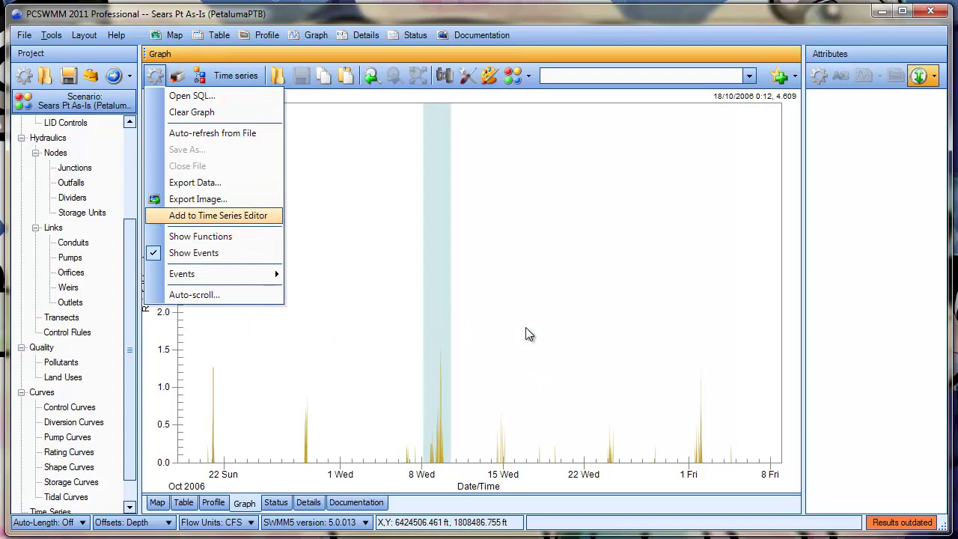
pyautogui.press('Return')
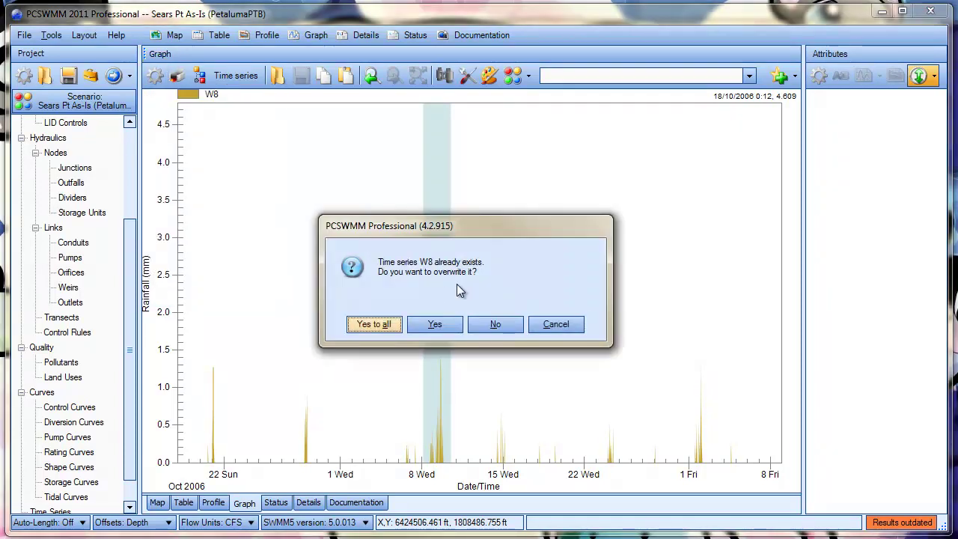
pyautogui.press('Return')
pyautogui.click(441, 319)
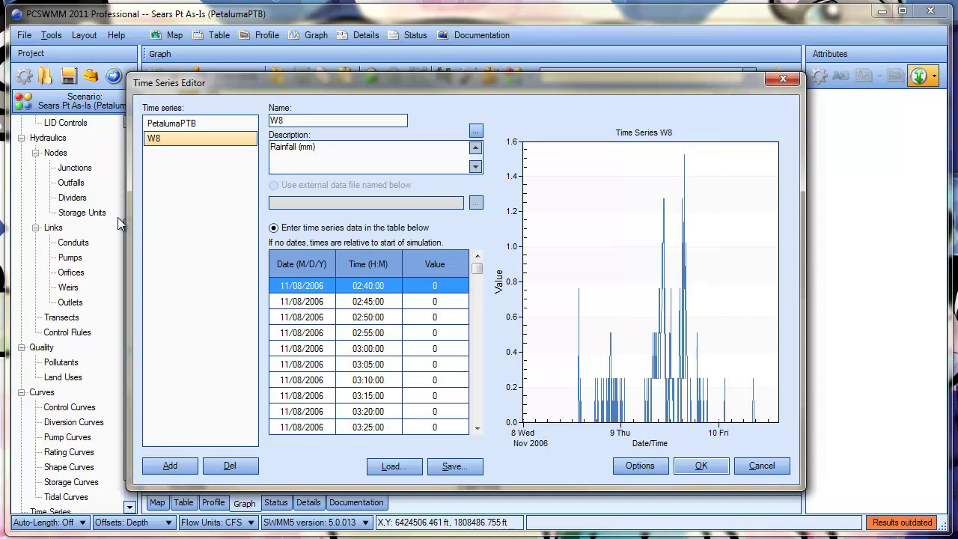
pyautogui.press('Return')
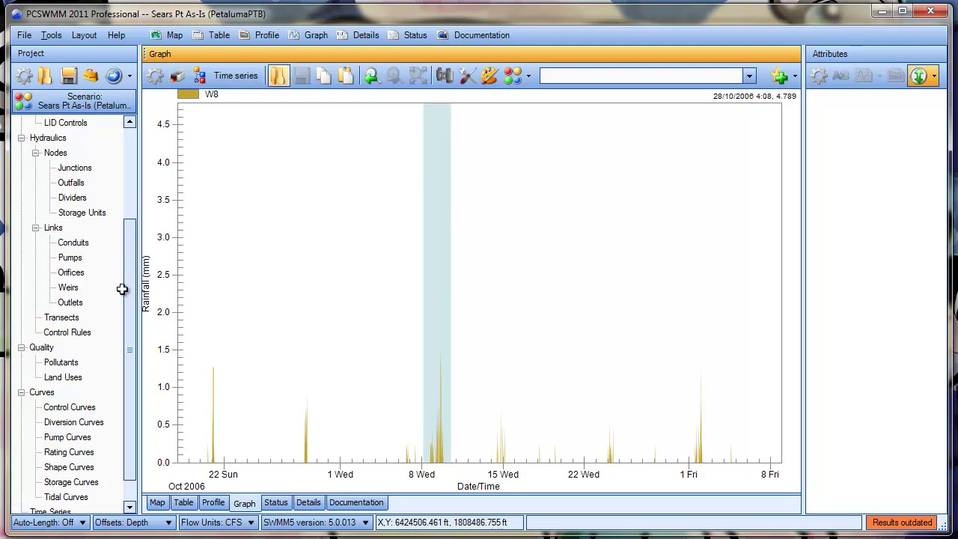
# Clear the graph and plot the flow time series of link C53 from the Sears Pt As-Is (PetalumaPTB) output.
pyautogui.click(155, 76)
pyautogui.click(191, 111)
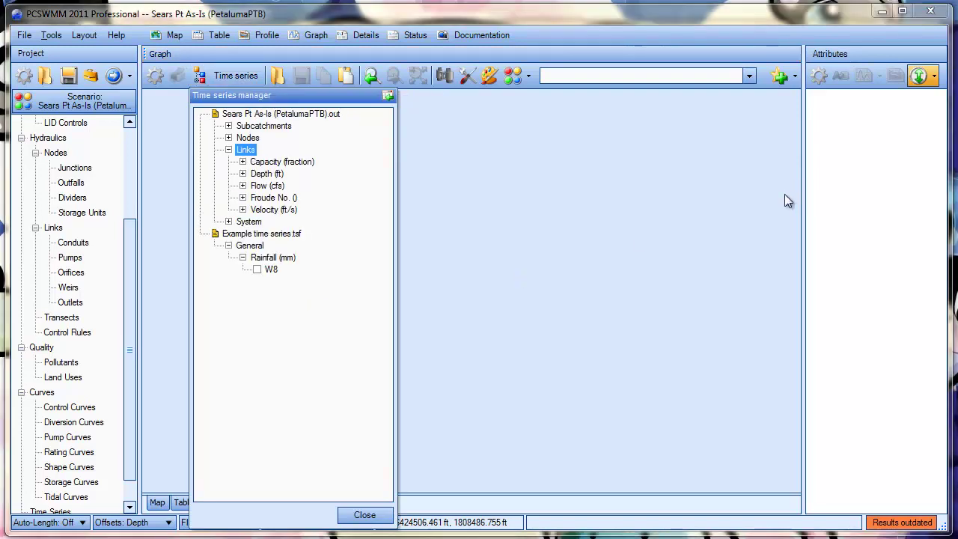
pyautogui.press('Down')
pyautogui.press('Down')
pyautogui.press('Down')
pyautogui.press('Right')
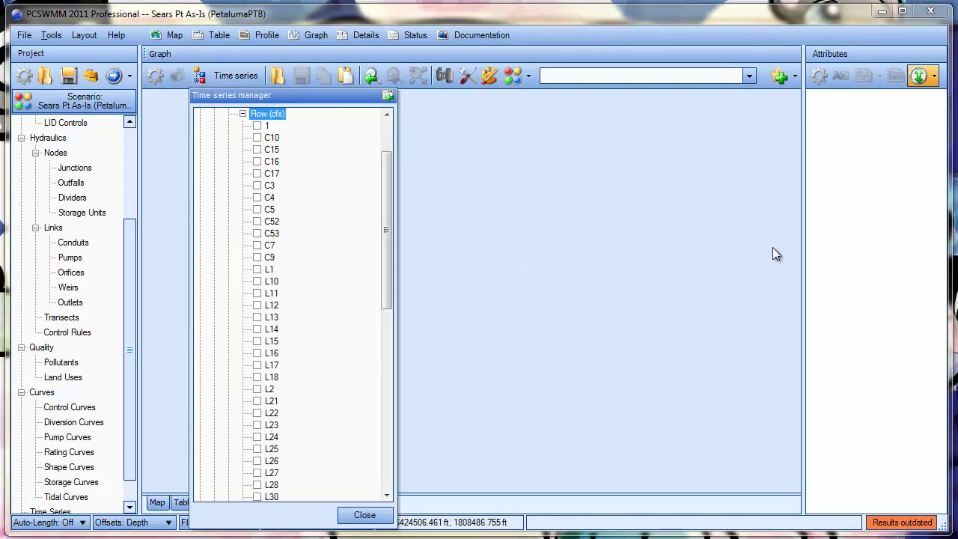
pyautogui.press('Down')
pyautogui.press('Down')
pyautogui.press('Down')
pyautogui.press('Down')
pyautogui.press('Down')
pyautogui.press('Down')
pyautogui.press('Down')
pyautogui.press('Down')
pyautogui.press('Down')
pyautogui.press('Down')
pyautogui.press('space')
pyautogui.press('Tab')
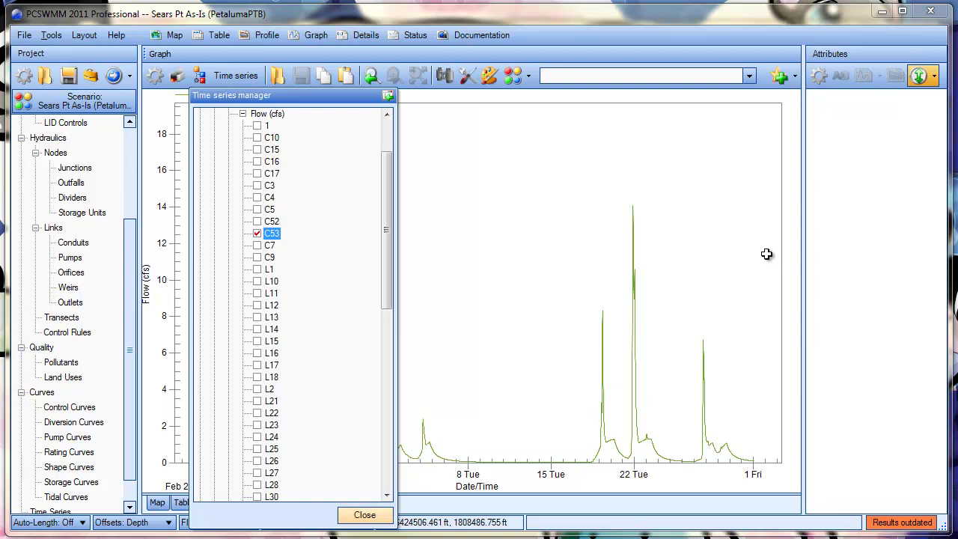
# Add the flow time series of link C7 to the graph alongside C53.
pyautogui.press('Return')
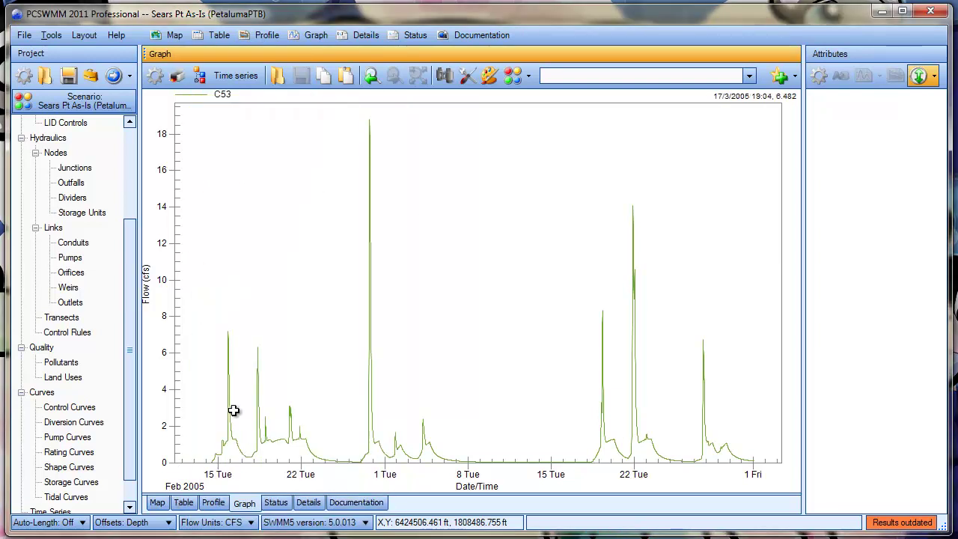
pyautogui.click(226, 76)
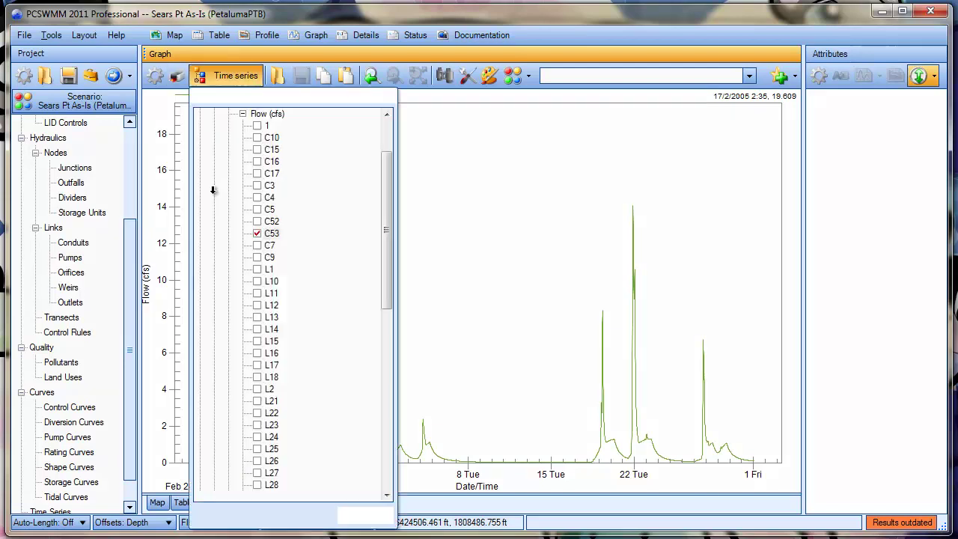
pyautogui.click(256, 244)
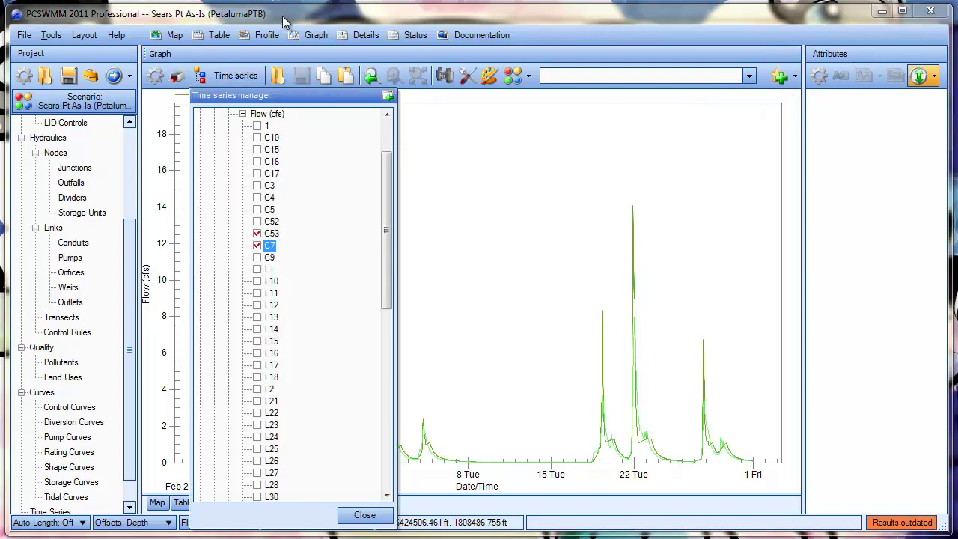
pyautogui.click(387, 95)
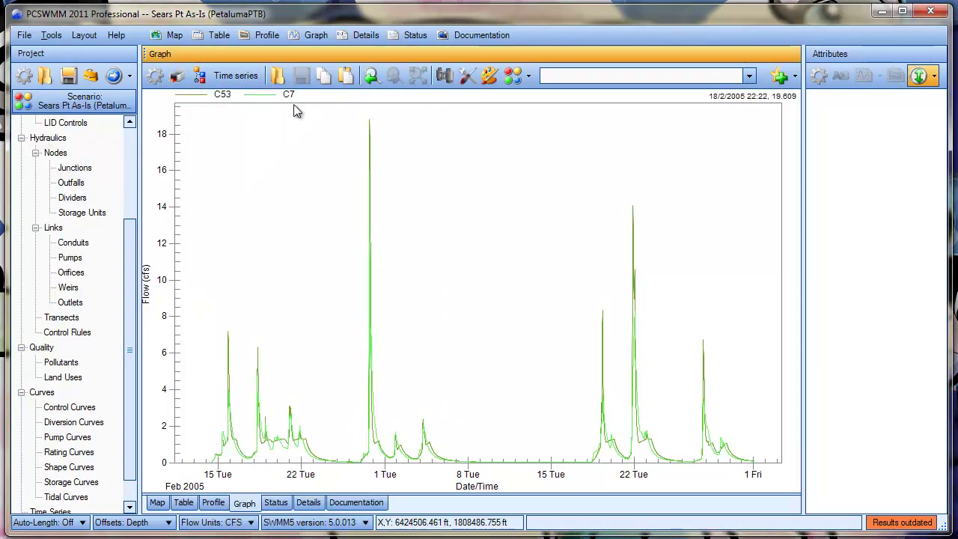
# Copy the plotted C53 and C7 flow series to the clipboard as tab-delimited data.
pyautogui.click(345, 76)
pyautogui.press('Down')
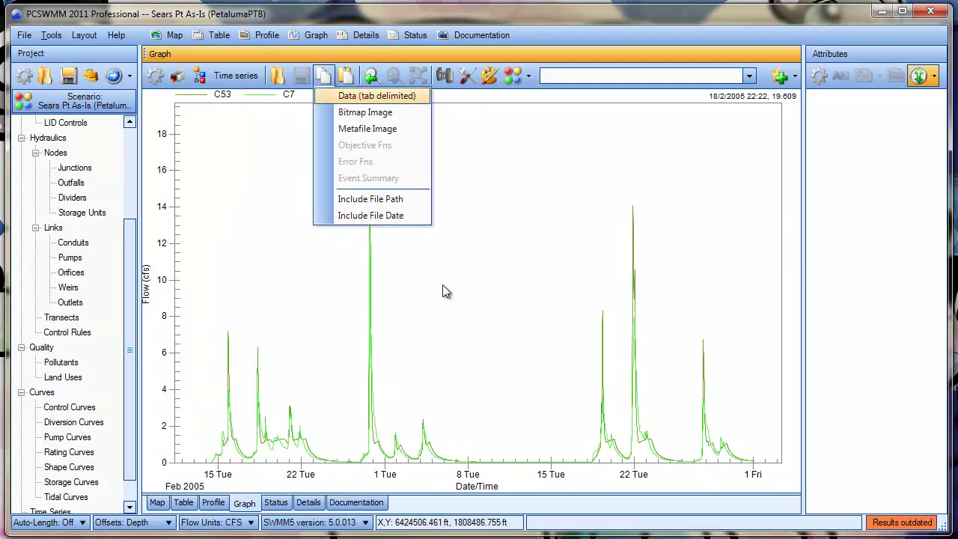
pyautogui.press('Return')
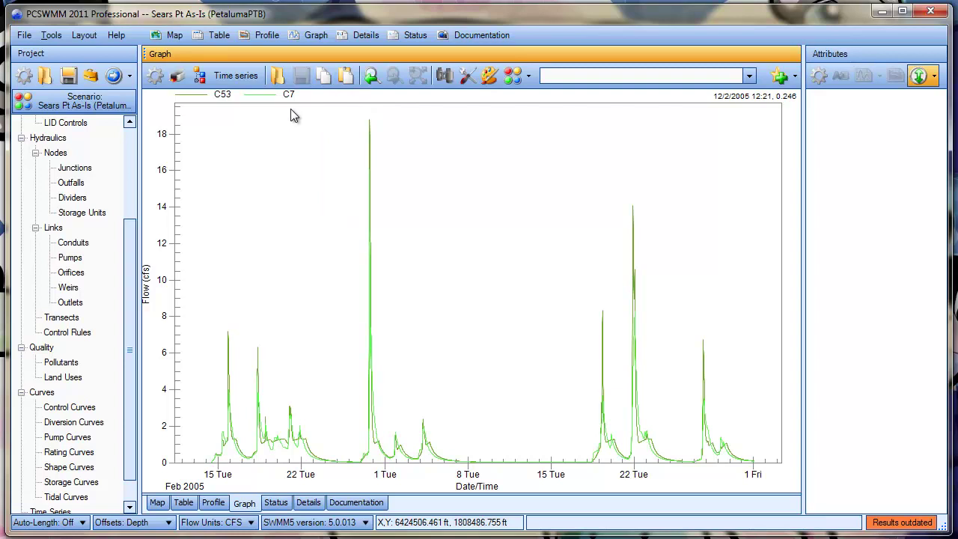
# Switch to Excel, paste the copied flow data at A1 of Sheet1 and widen column A to fit the date and time values.
pyautogui.hotkey('alt', 'Tab')
pyautogui.hotkey('ctrl', 'pagedown')
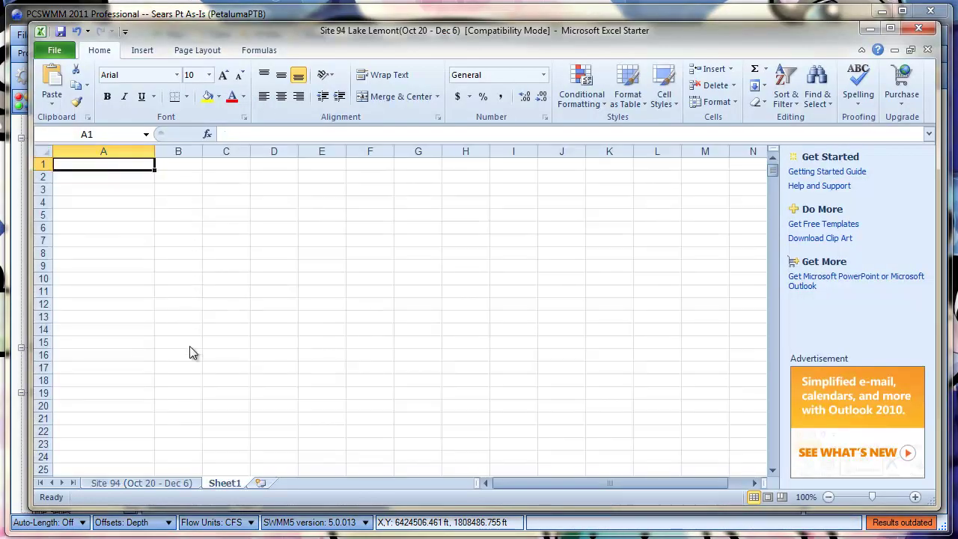
pyautogui.hotkey('shift', 'F10')
pyautogui.press('Down')
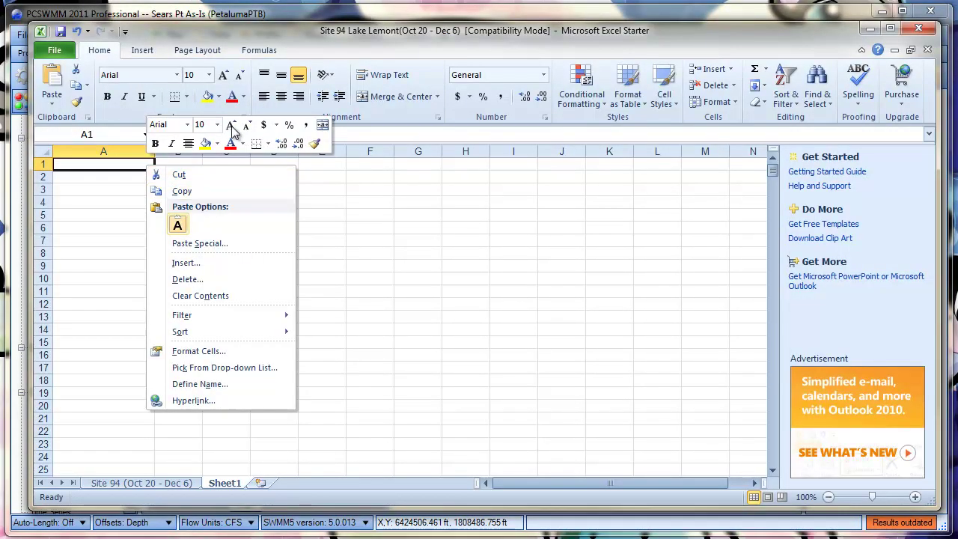
pyautogui.press('Return')
pyautogui.moveTo(154, 151); pyautogui.dragTo(165, 151)
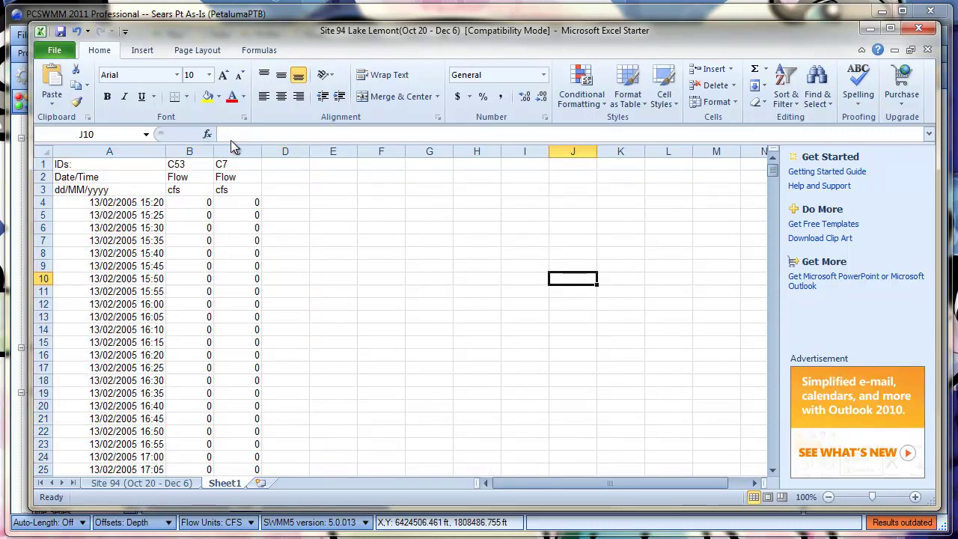
# Select the C7 flow values in cells C557 to C1165 and copy them without their dates.
pyautogui.scroll(-20, 201, 212)
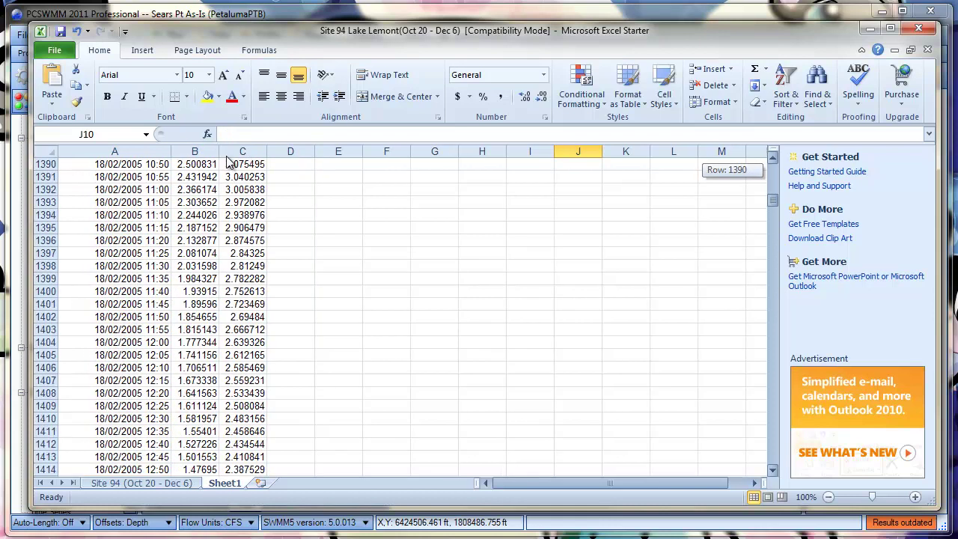
pyautogui.scroll(20, 212, 210)
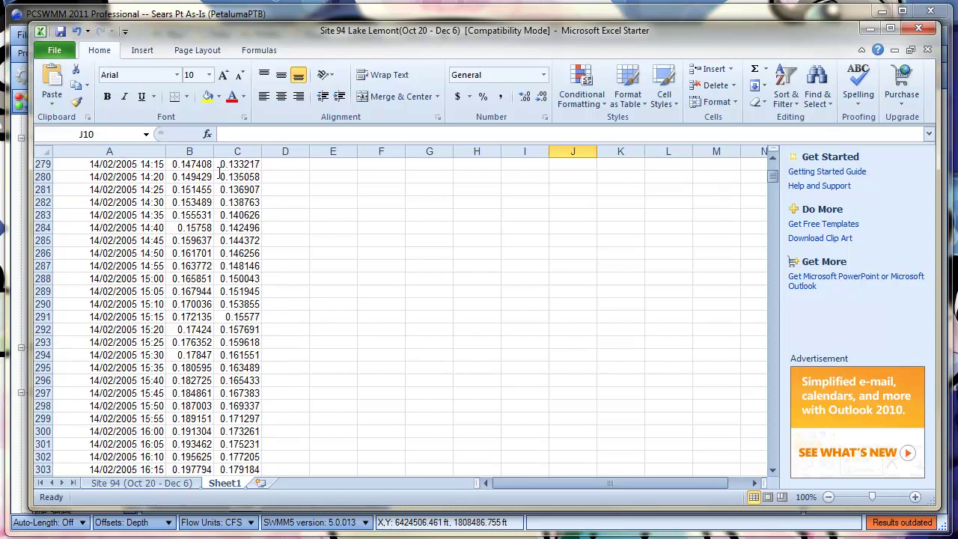
pyautogui.scroll(-20, 277, 209)
pyautogui.scroll(-20, 276, 210)
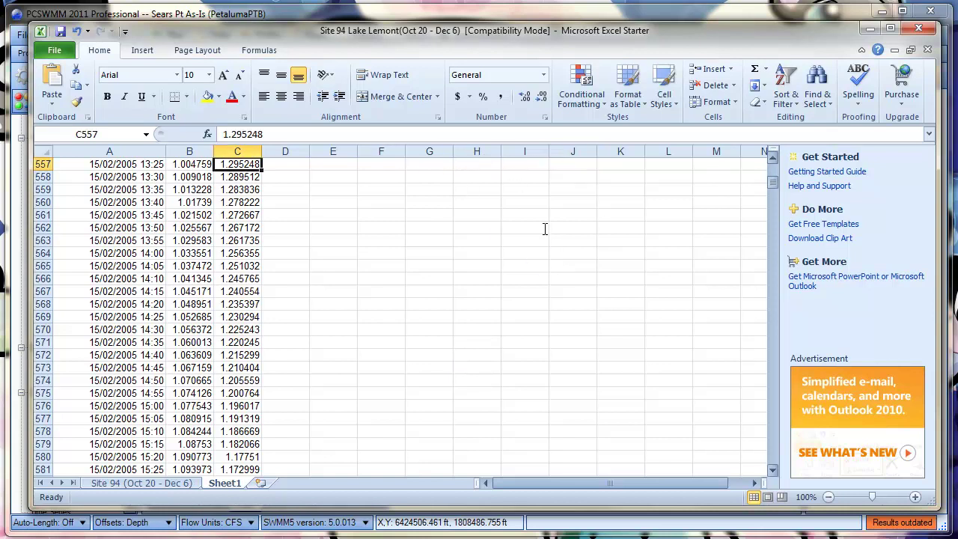
pyautogui.scroll(-20, 545, 229)
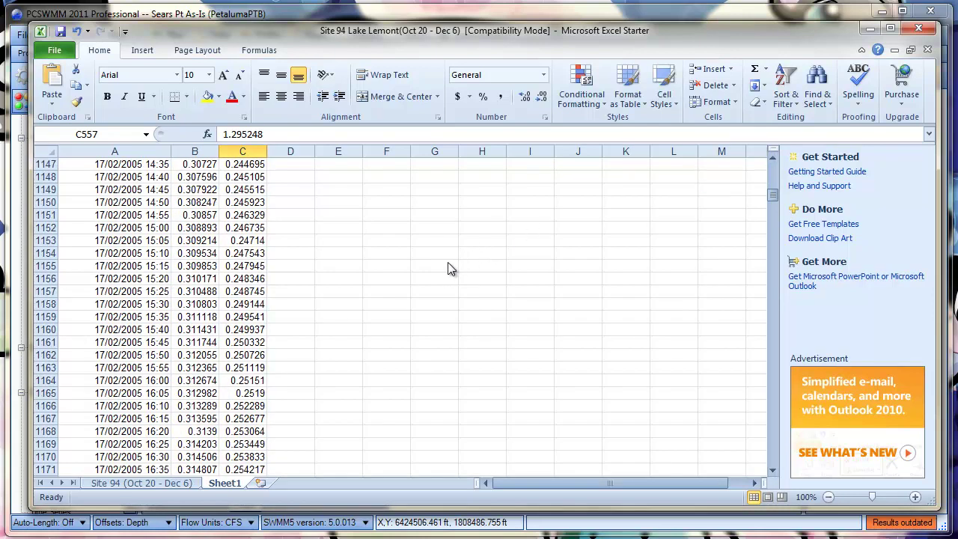
pyautogui.keyDown('shift'); pyautogui.click(242, 393); pyautogui.keyUp('shift')
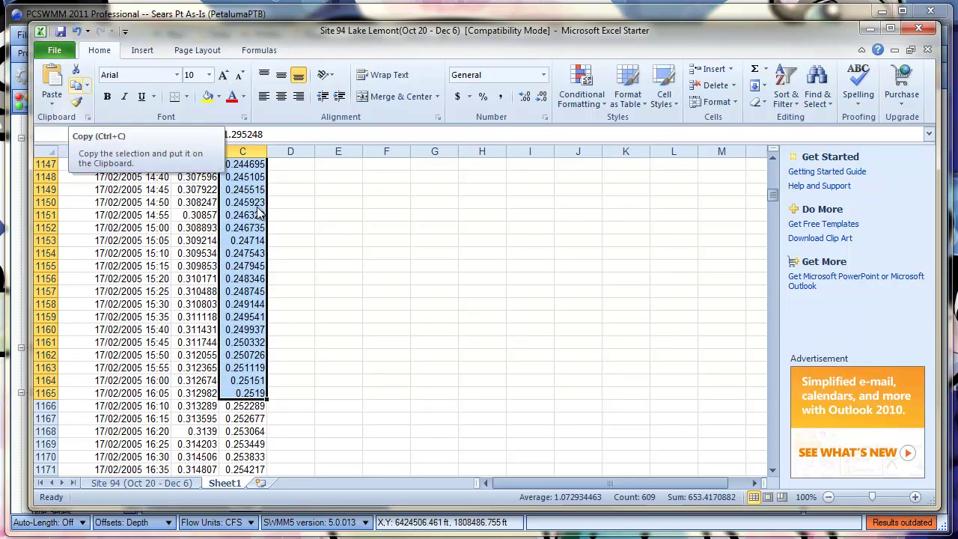
pyautogui.click(76, 85)
# Switch back to PCSWMM, clear the graph and paste the copied values with the Paste Special function.
pyautogui.hotkey('alt', 'Tab')
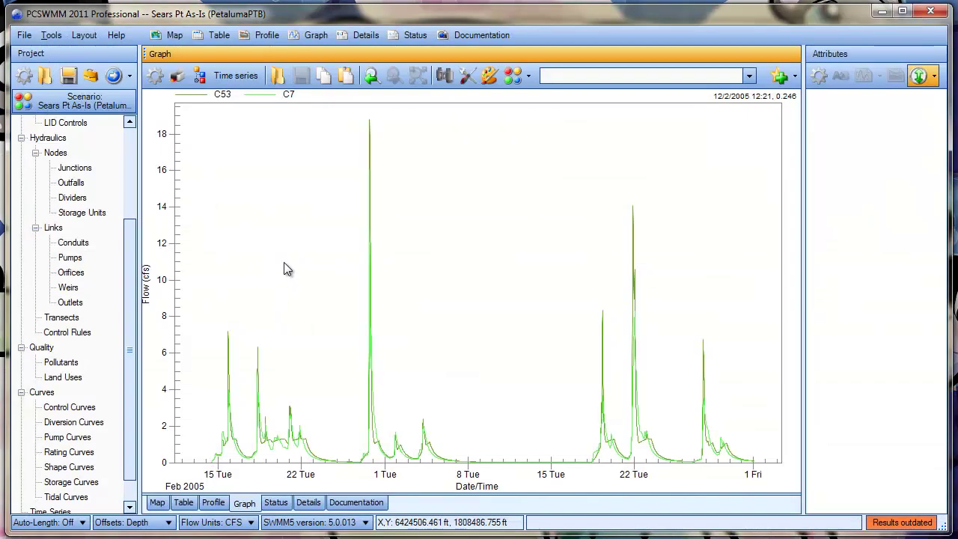
pyautogui.click(154, 75)
pyautogui.click(192, 111)
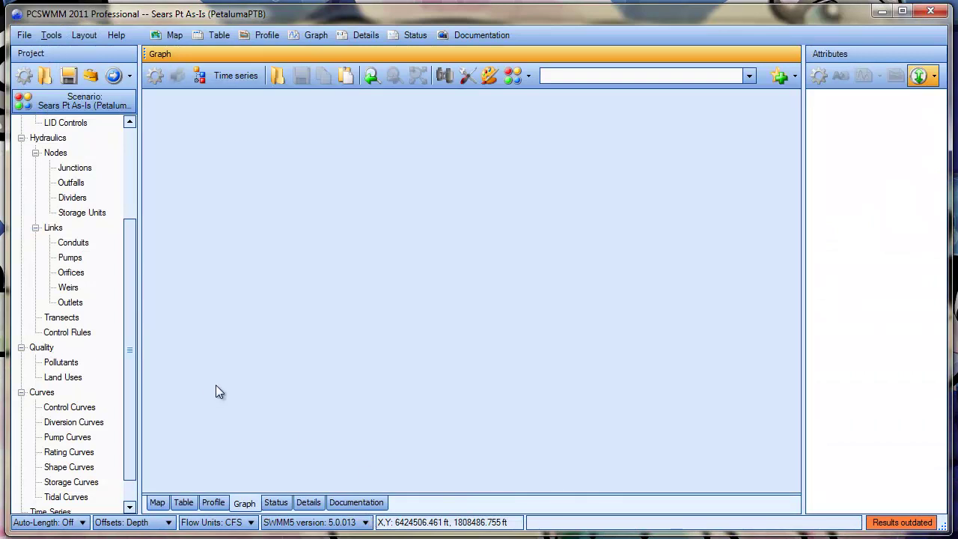
pyautogui.hotkey('ctrl', 'v')
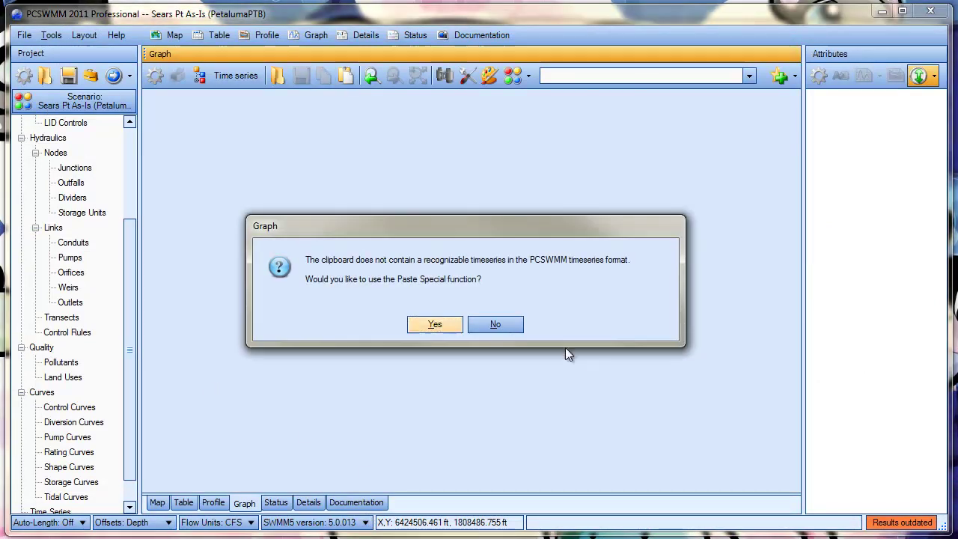
pyautogui.press('Return')
# Set the delimiter to Tab and define the pasted column as Value.
pyautogui.click(400, 91)
pyautogui.click(377, 108)
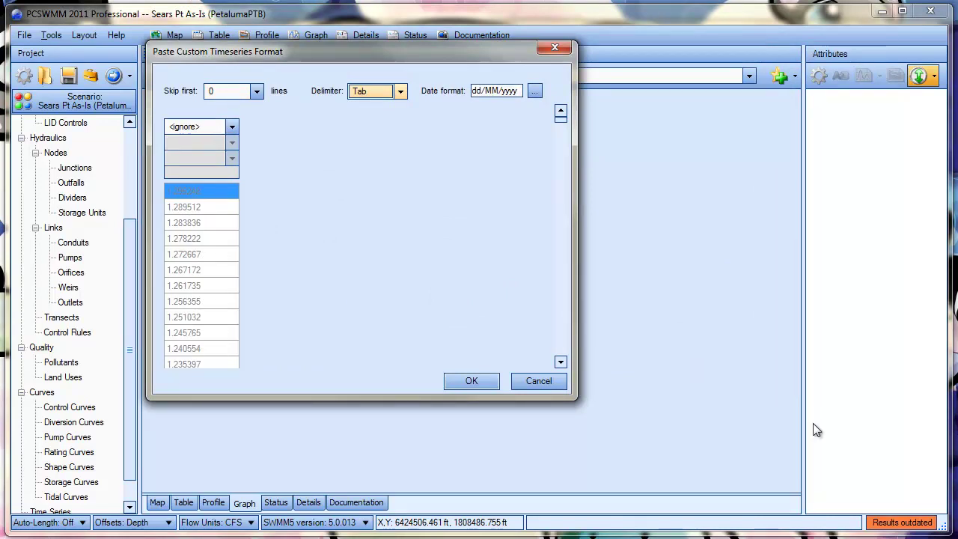
pyautogui.press('Tab')
pyautogui.hotkey('alt', 'Down')
pyautogui.press('Down')
pyautogui.press('Down')
pyautogui.press('Return')
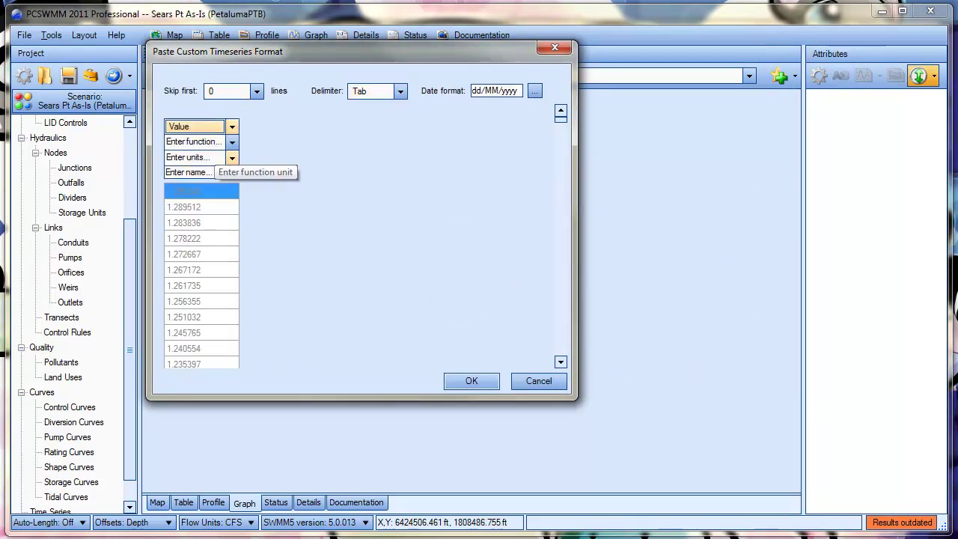
# Set the value column's function to Flow, its units to m³/s and its location name to C5.
pyautogui.press('Tab')
pyautogui.hotkey('alt', 'Down')
pyautogui.press('Down')
pyautogui.press('Up')
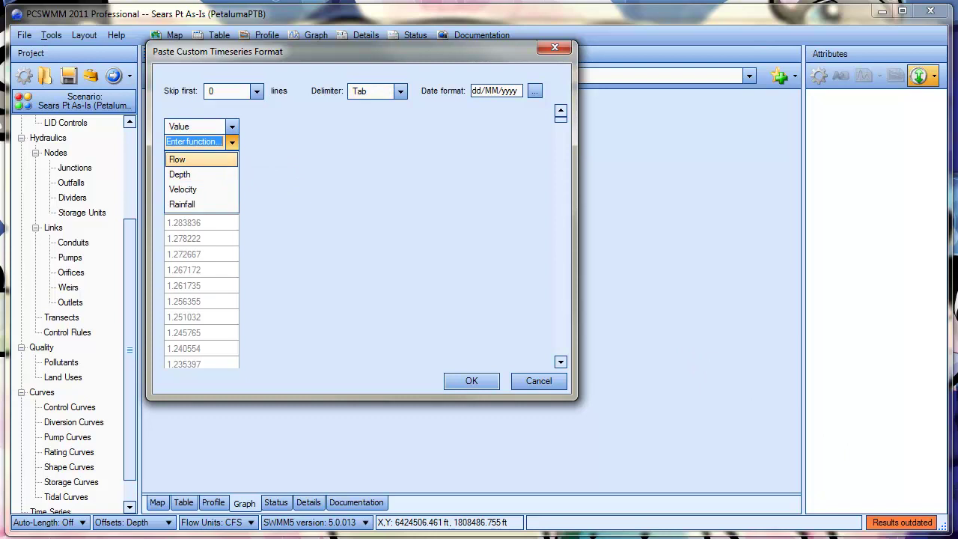
pyautogui.press('Return')
pyautogui.press('Tab')
pyautogui.hotkey('alt', 'Down')
pyautogui.press('Down')
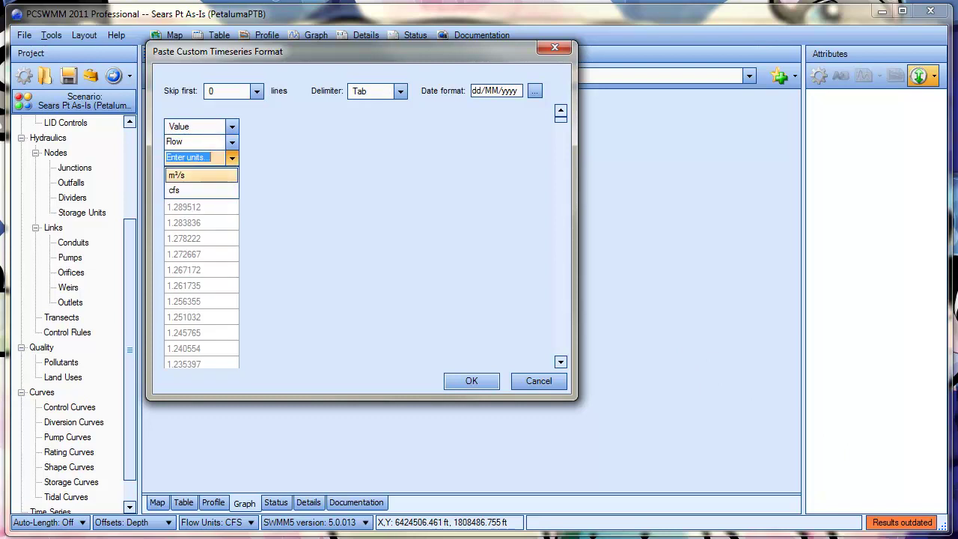
pyautogui.press('Return')
pyautogui.press('Tab')
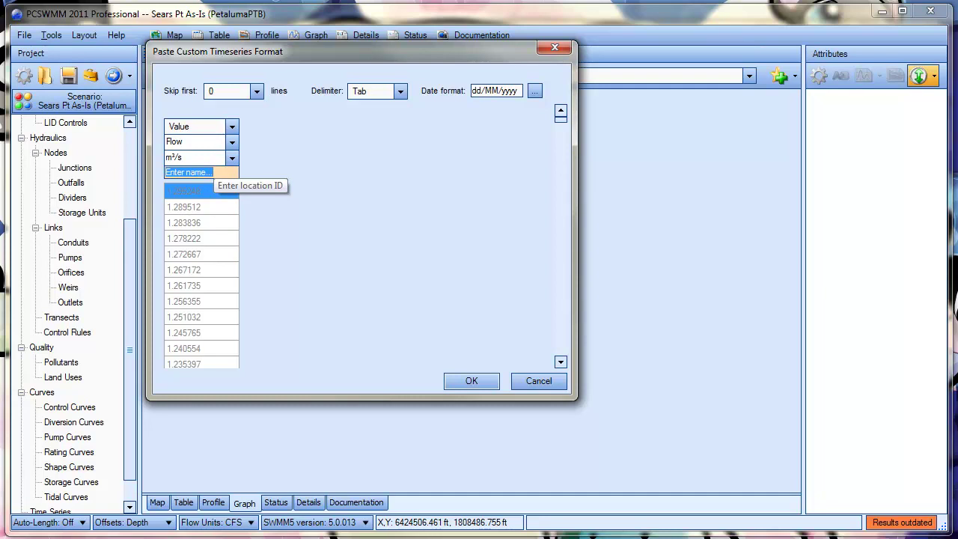
pyautogui.write('C5')
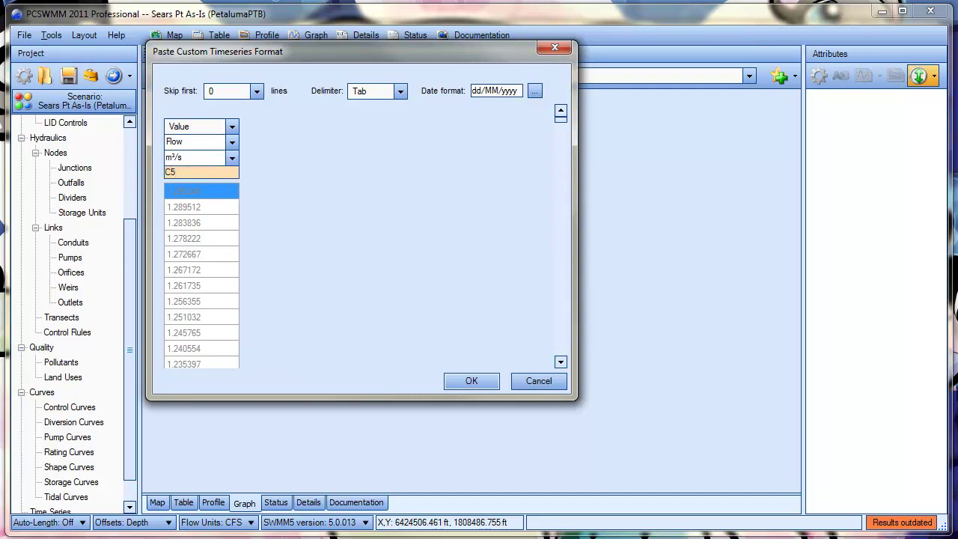
# Complete the custom paste, keeping the 2011-2-21 0:00 start and setting the time step to 5 minutes.
pyautogui.click(471, 380)
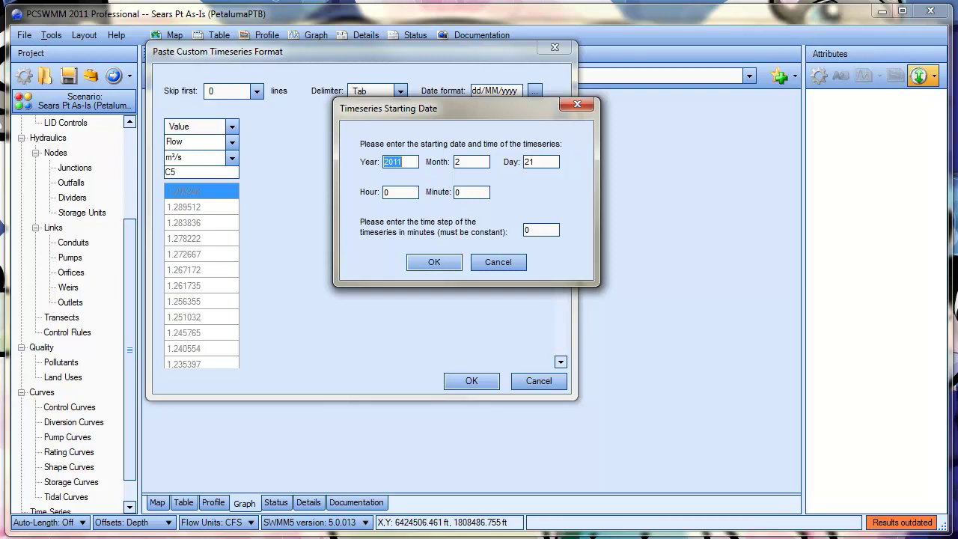
pyautogui.doubleClick(527, 230)
pyautogui.write('5')
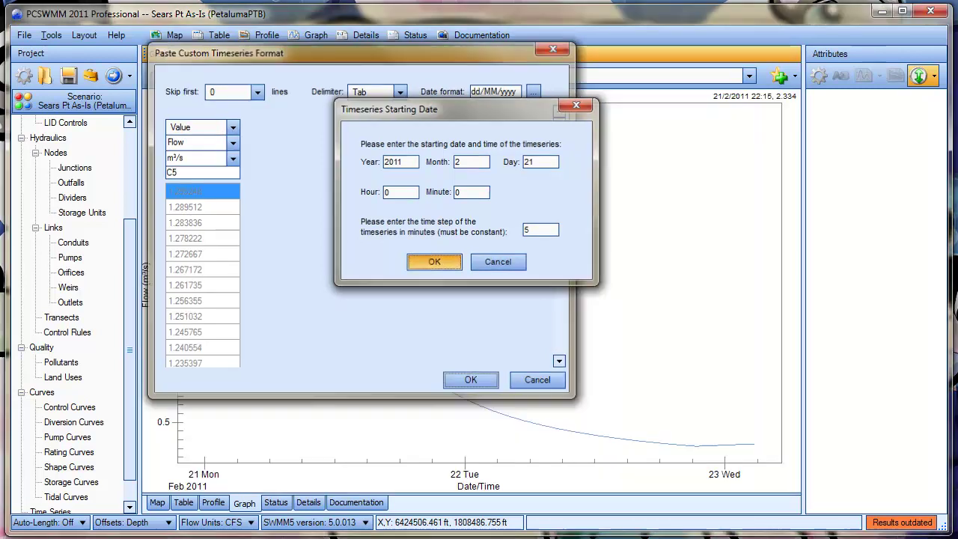
pyautogui.click(434, 262)
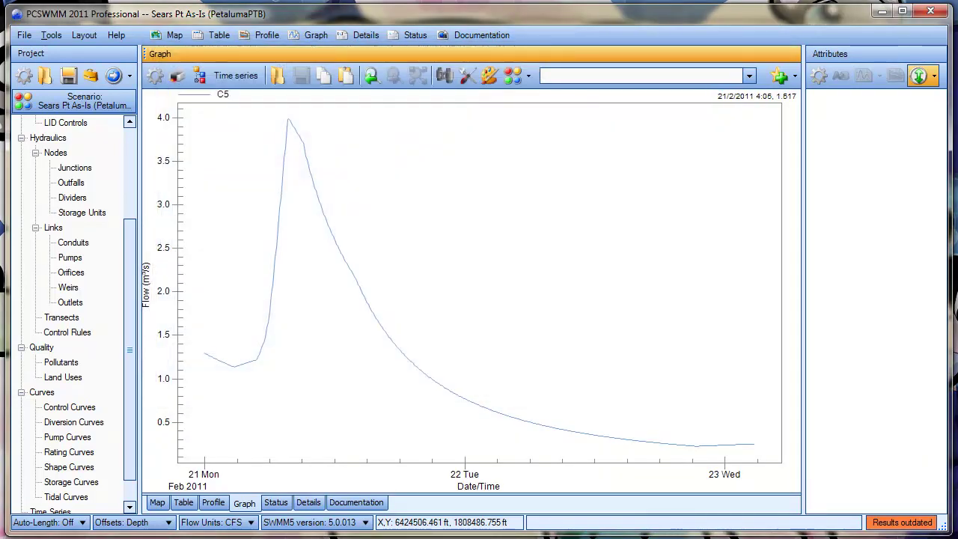